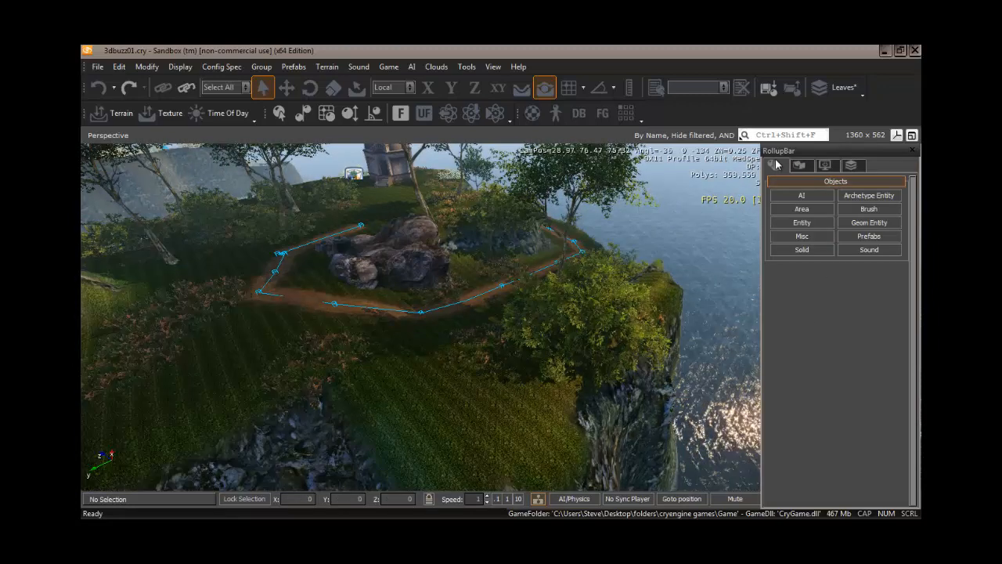
Turn on terrain-following placement and place a CustomAmmoPickup entity from the Items category on the grass in front of the dirt path.
left_click(801, 223)
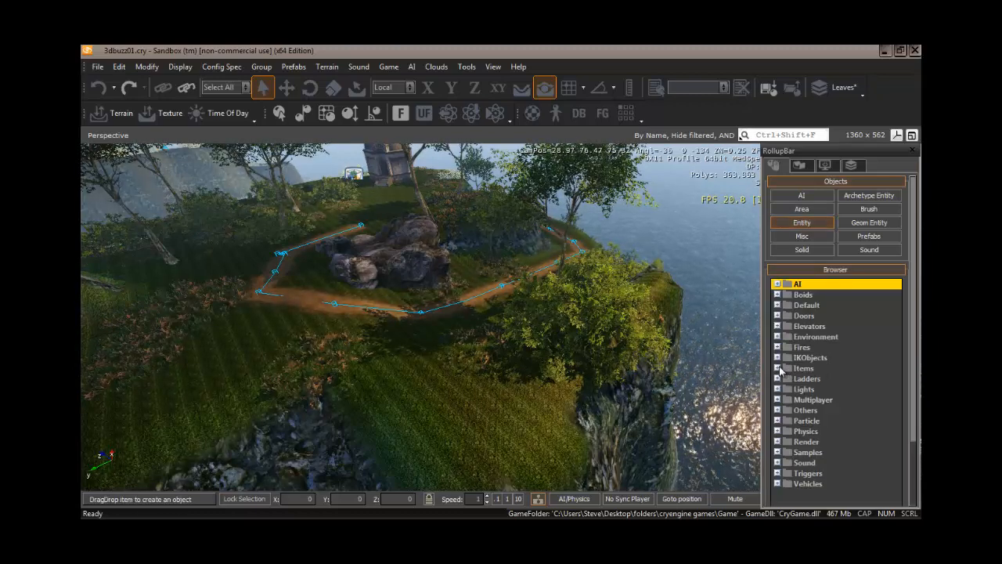
double_click(803, 368)
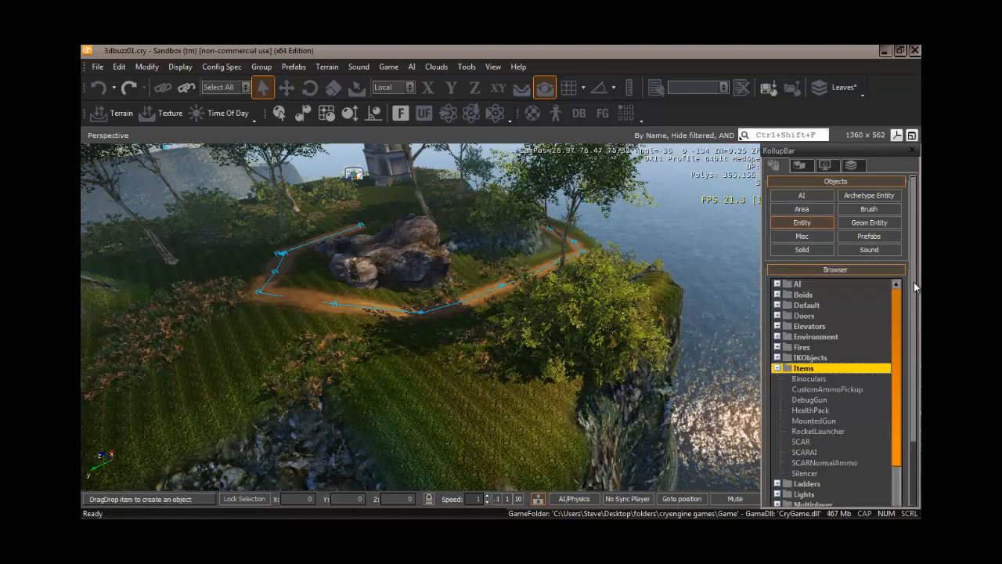
left_click_drag(912, 270, 917, 332)
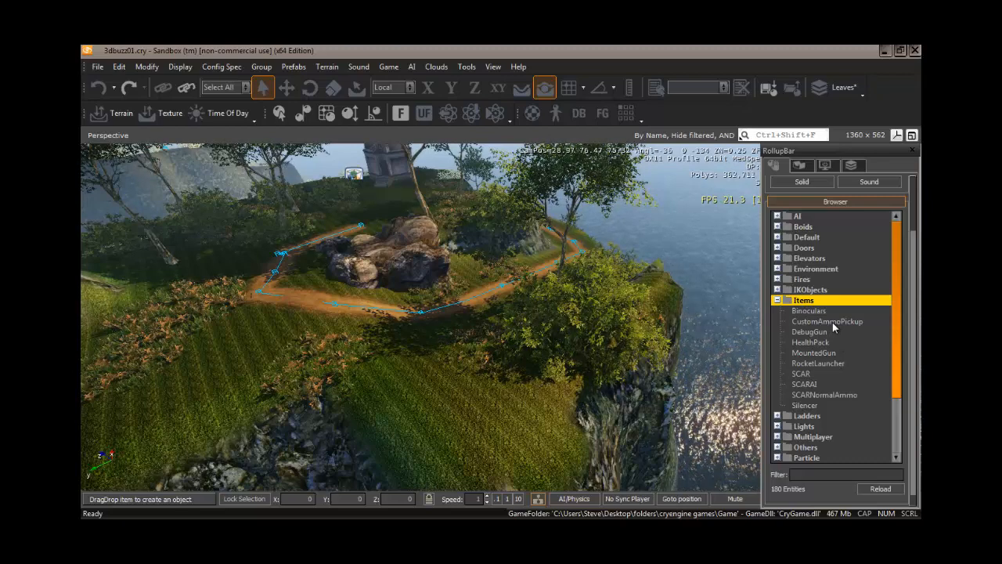
left_click(521, 92)
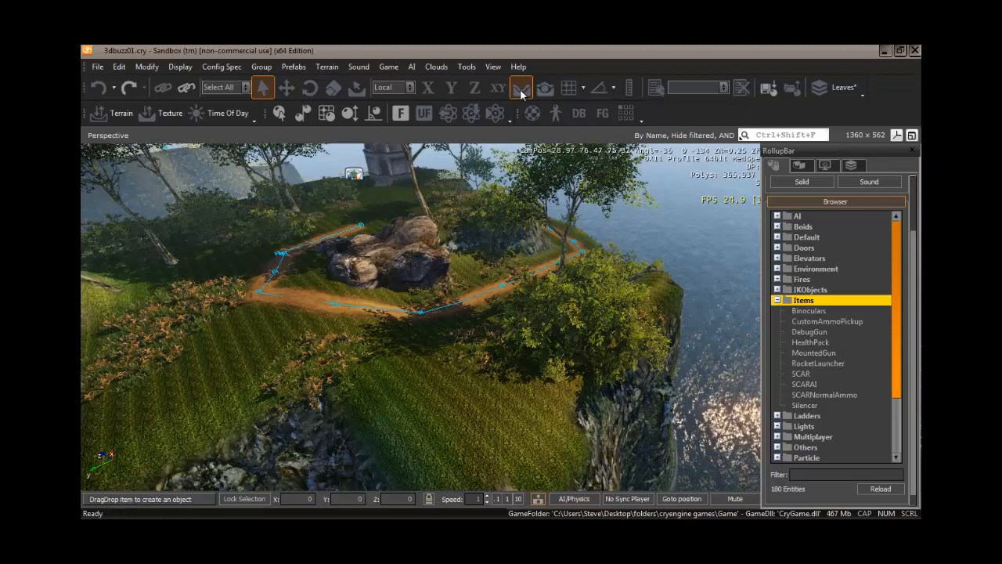
left_click(827, 321)
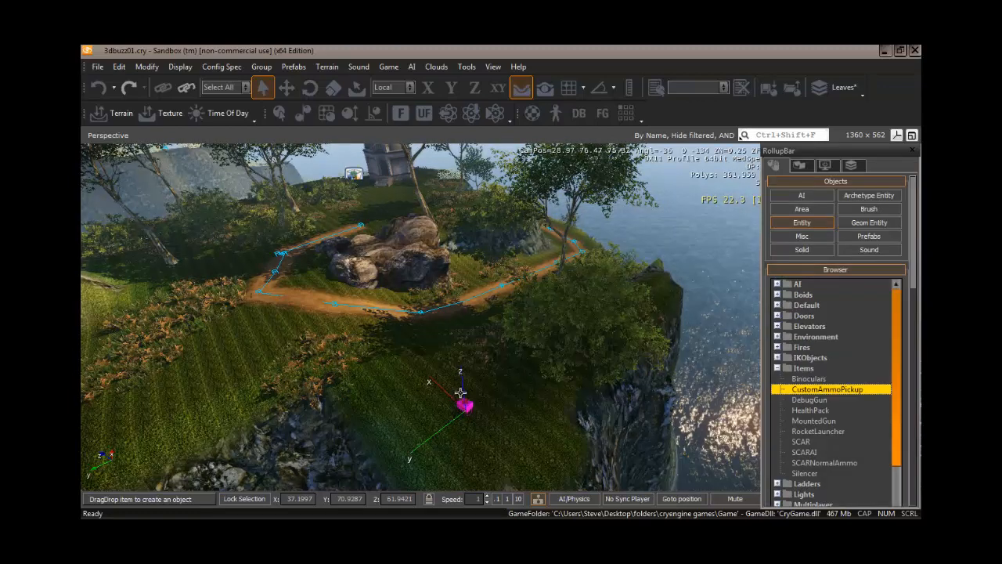
left_click(455, 379)
left_click(456, 381)
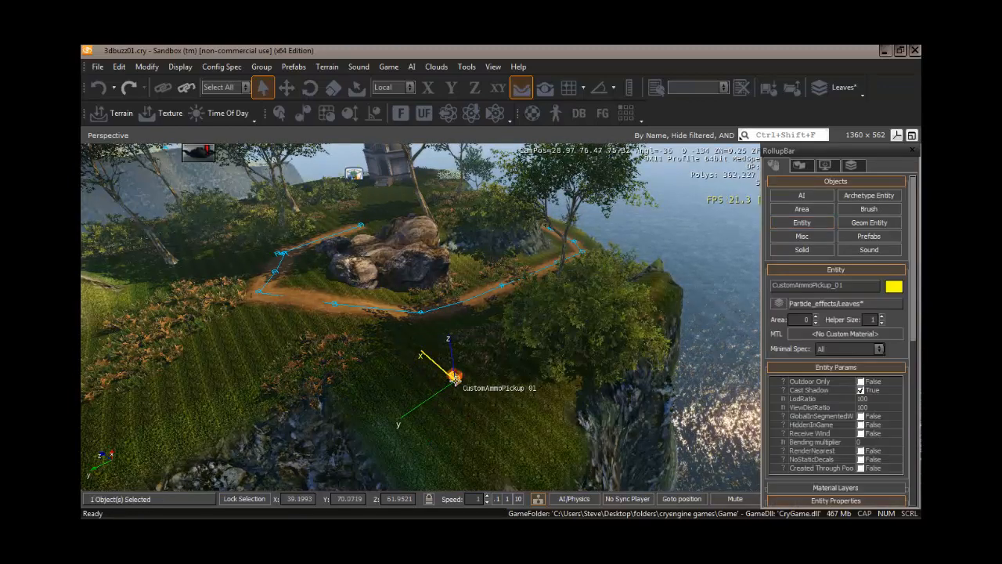
Enable AutoPickup, Pickable and Usable in the entity properties of the ammo pickup.
mouse_move(479, 416)
right_mouse_down()
mouse_move(476, 399)
mouse_move(479, 415)
right_mouse_up()
key("w")
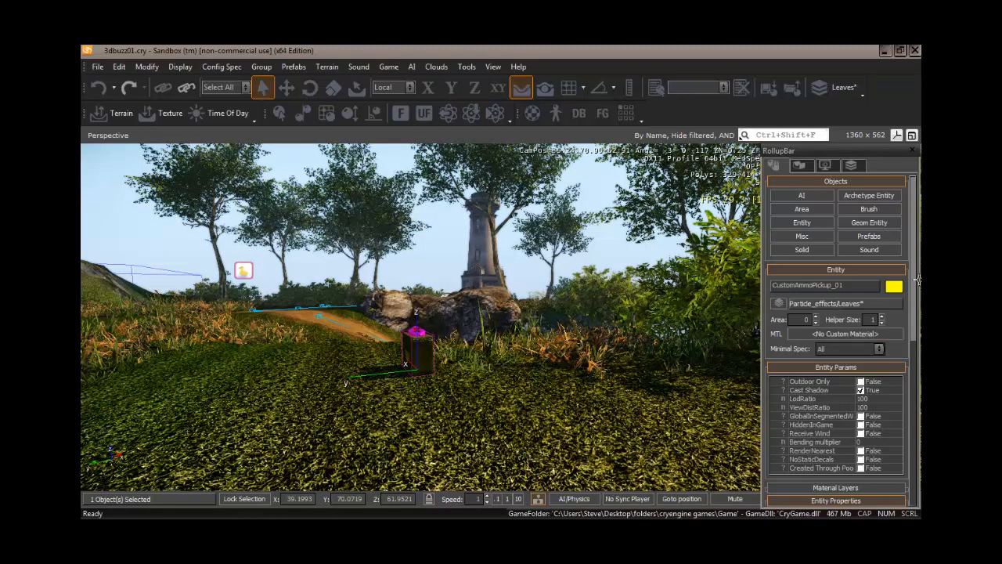
left_click_drag(914, 260, 915, 366)
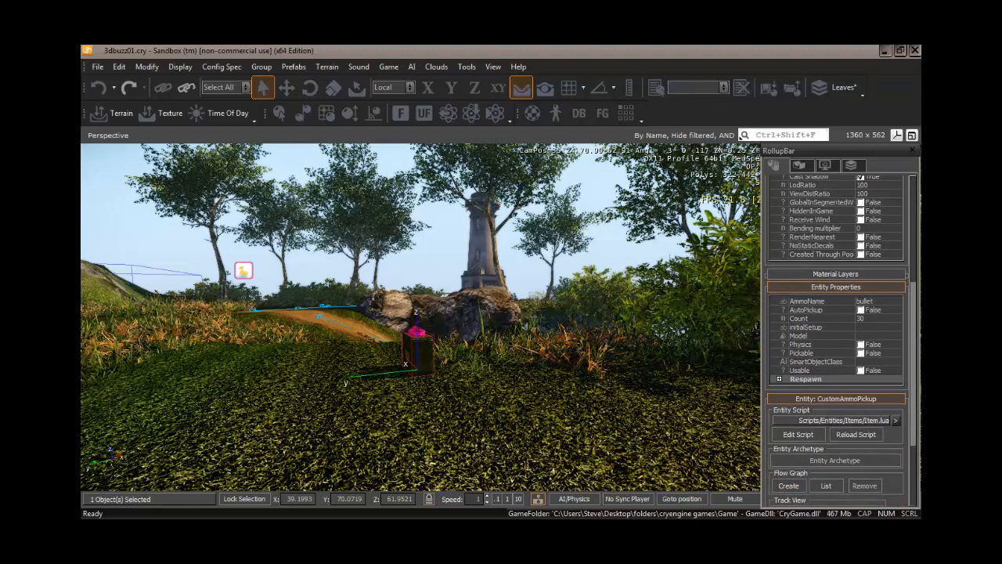
left_click(859, 309)
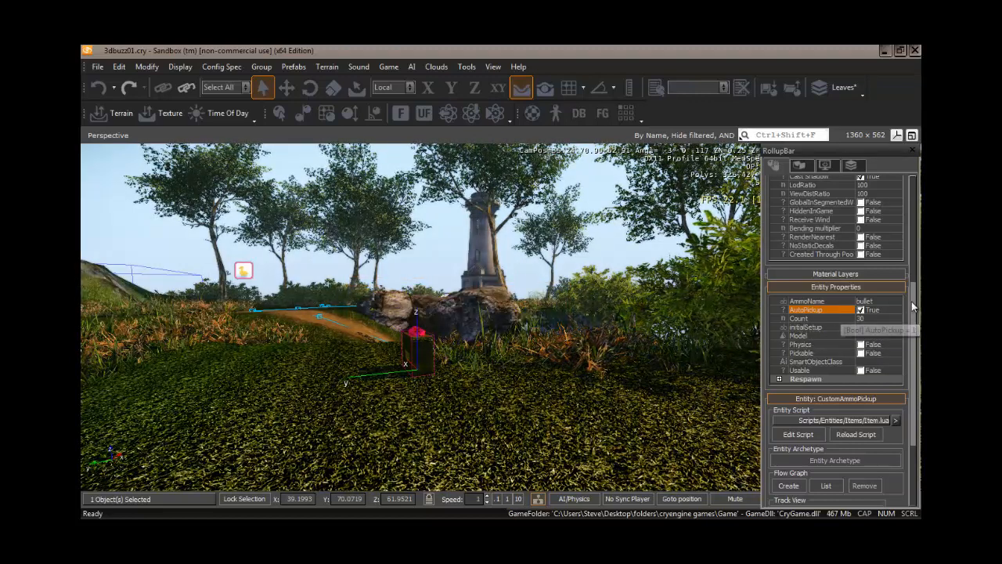
left_click_drag(911, 301, 916, 319)
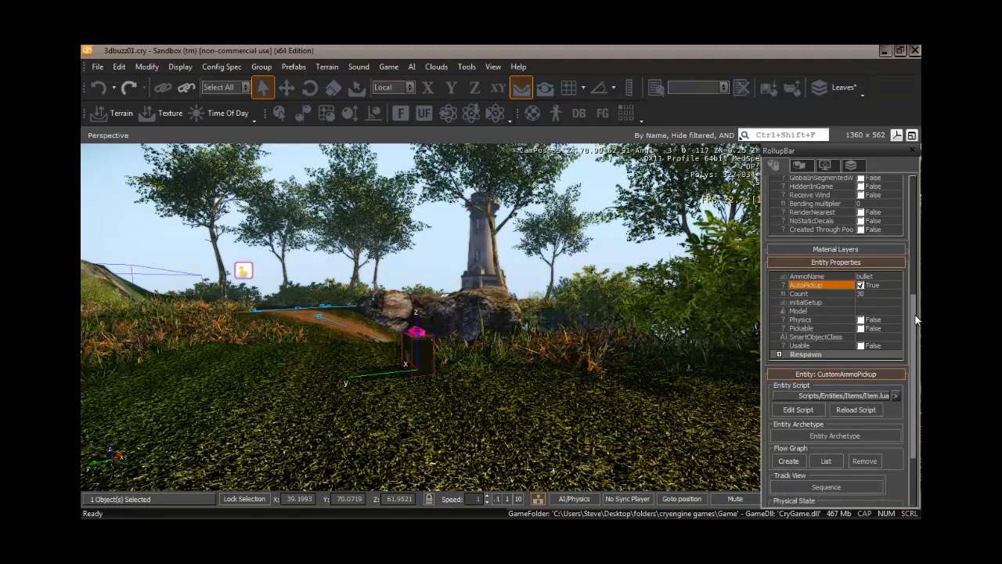
left_click(860, 329)
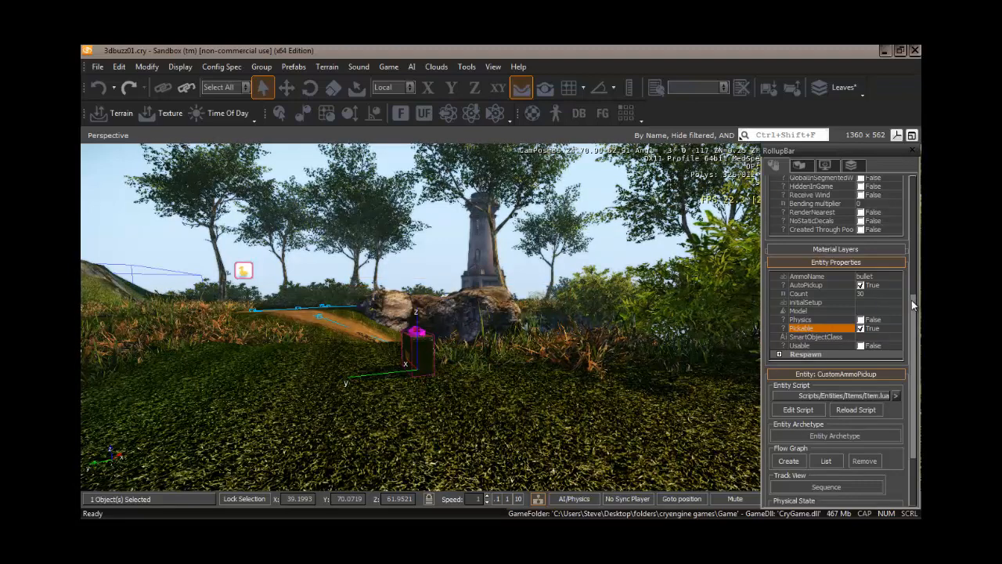
left_click_drag(911, 299, 913, 306)
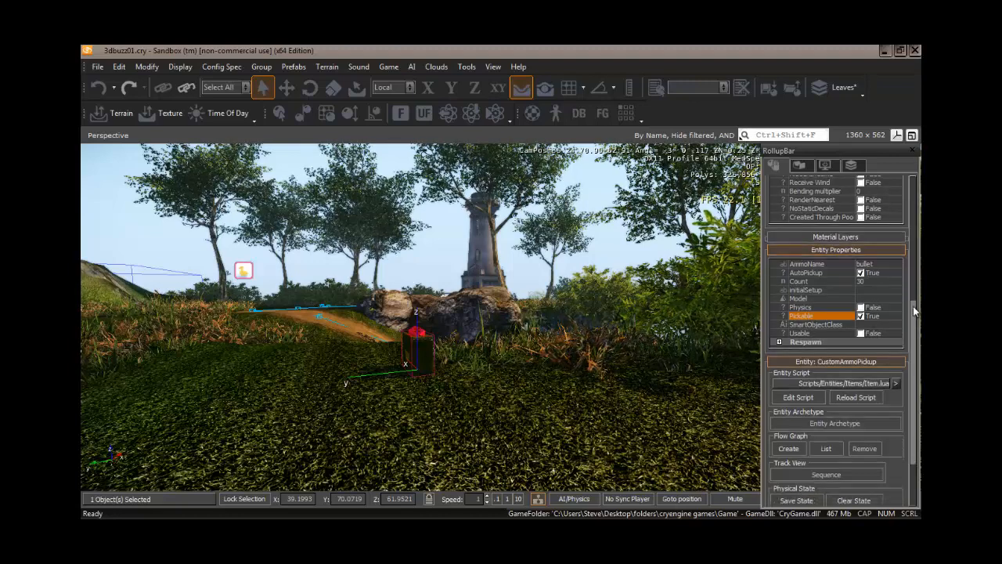
left_click(861, 334)
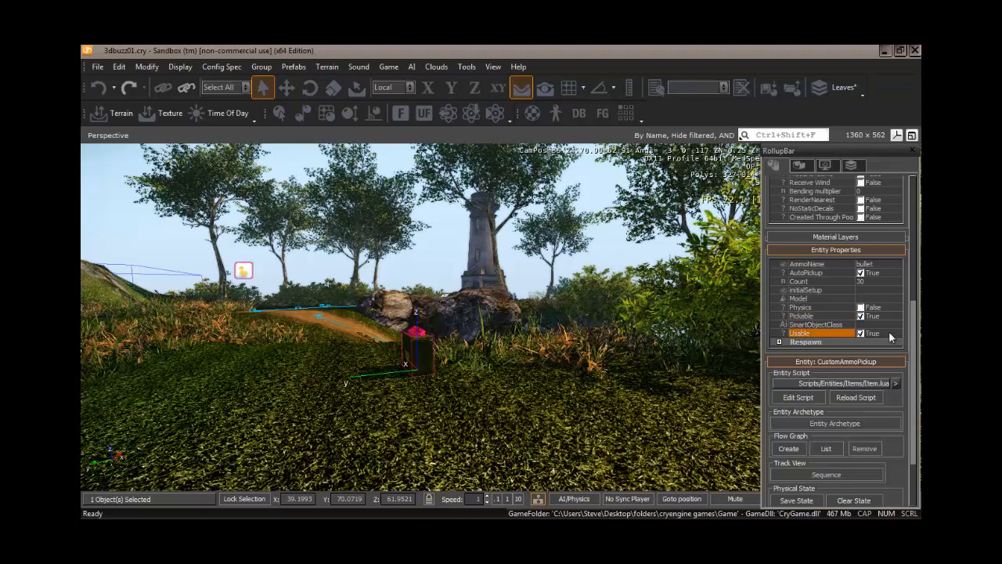
Enable Respawn for the ammo pickup and set its respawn timer to 60.
left_click(779, 341)
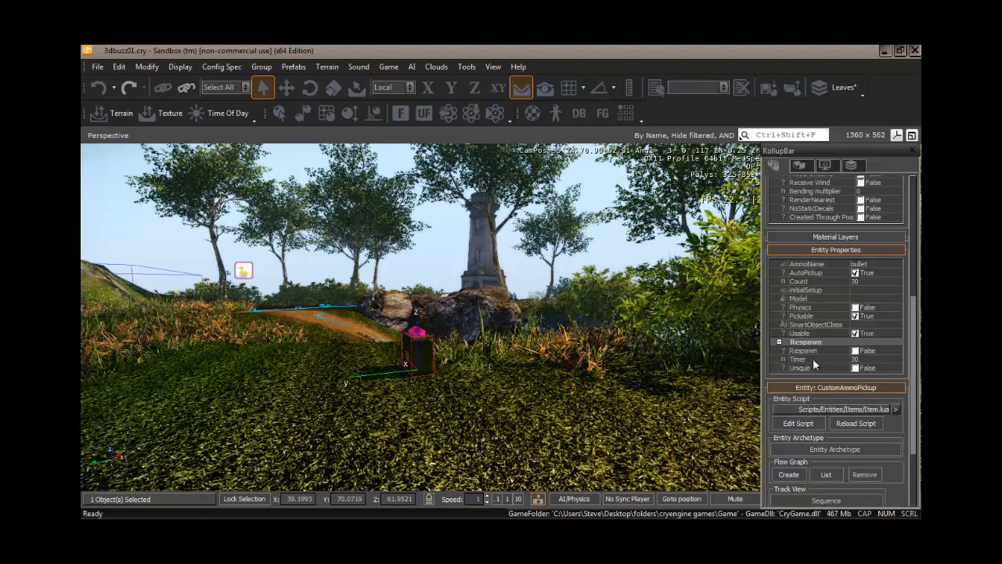
left_click(856, 351)
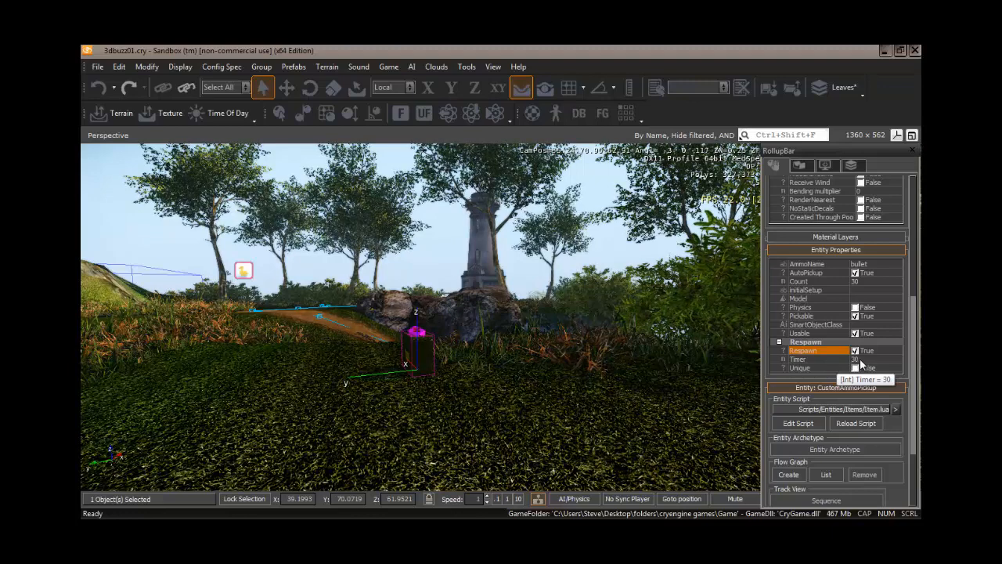
left_click(856, 360)
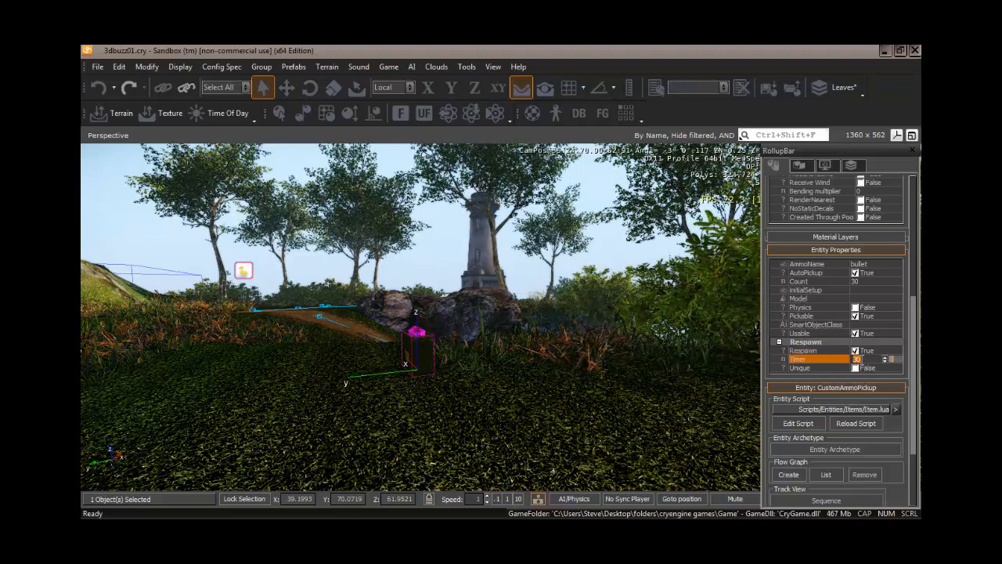
type("60")
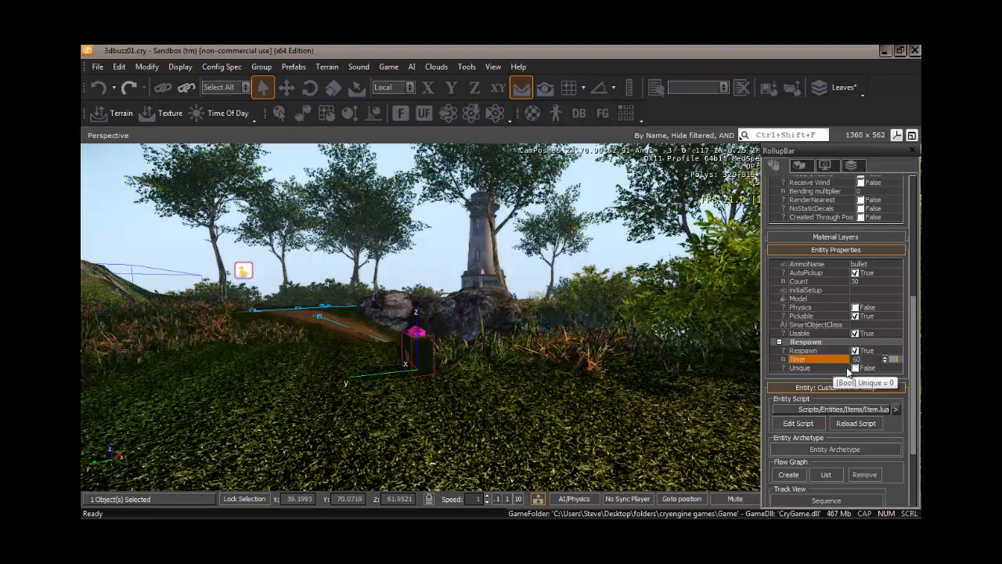
Place a HealthPack entity from the Items category on the grass near the ammo pickup.
right_click_drag(543, 394, 487, 398)
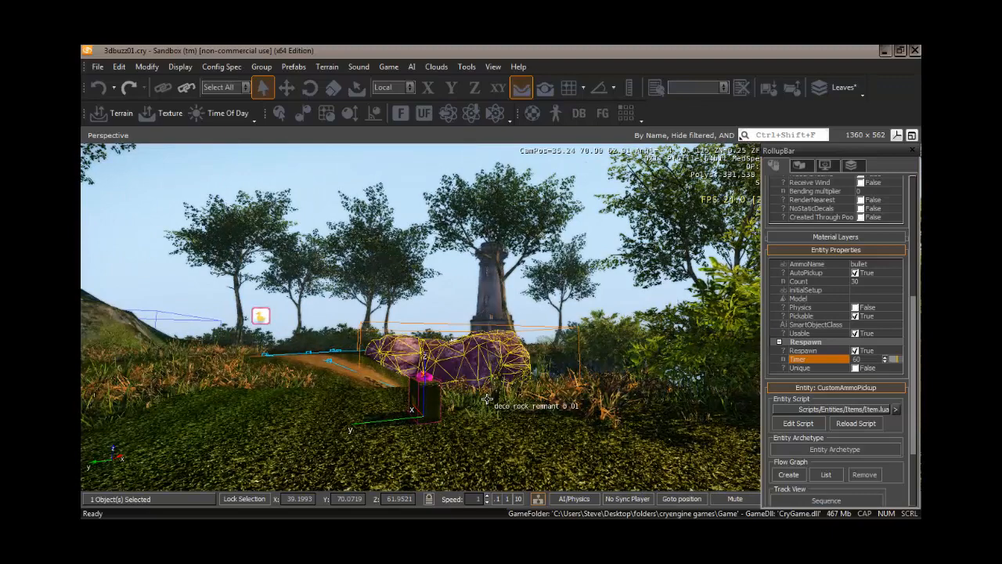
right_click_drag(484, 403, 483, 398)
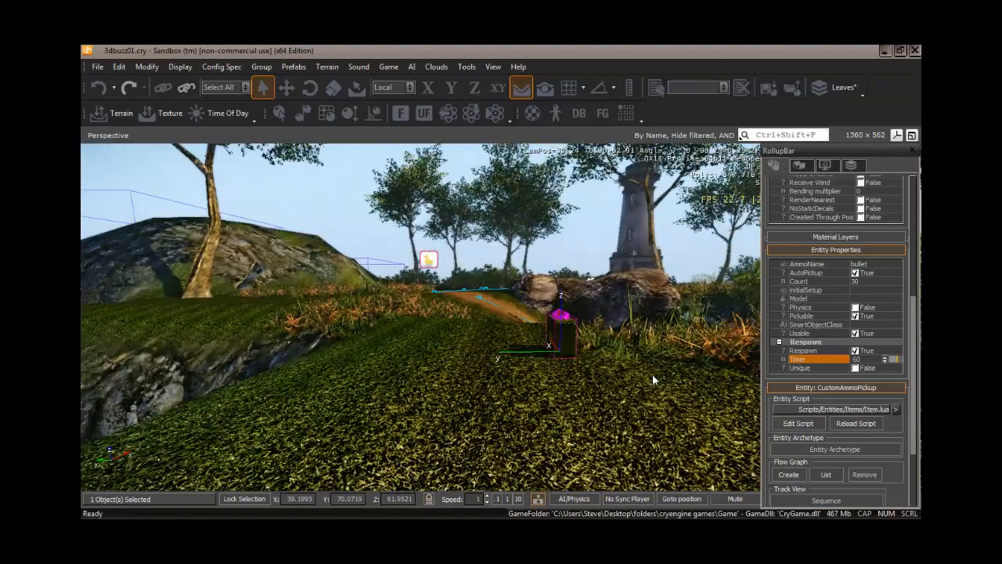
left_click_drag(914, 336, 914, 213)
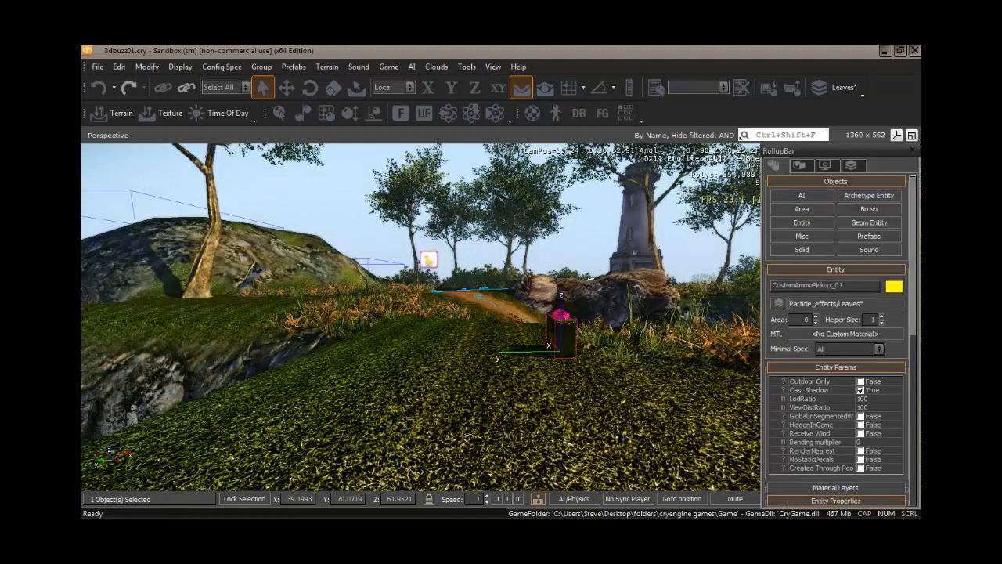
left_click(803, 222)
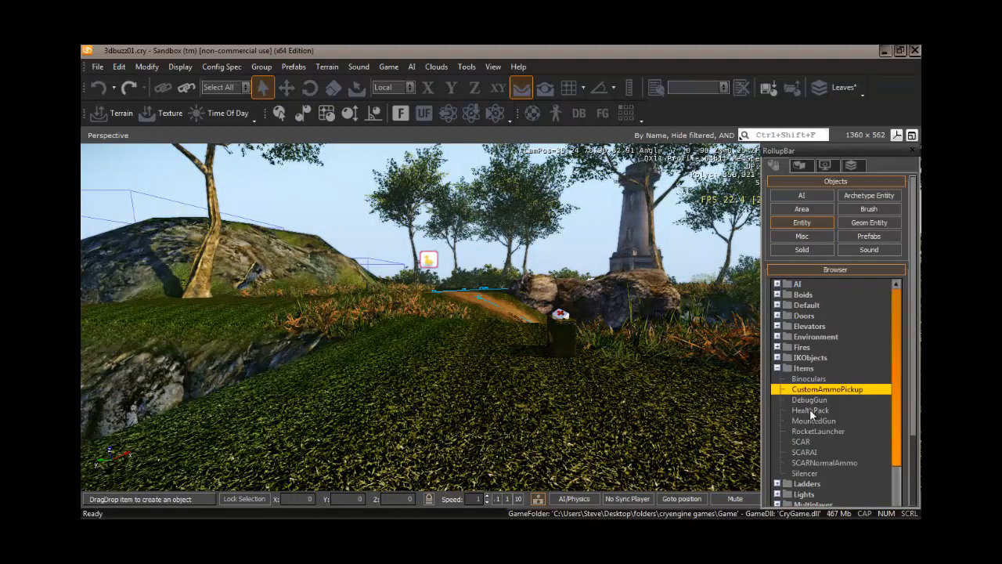
left_click(811, 410)
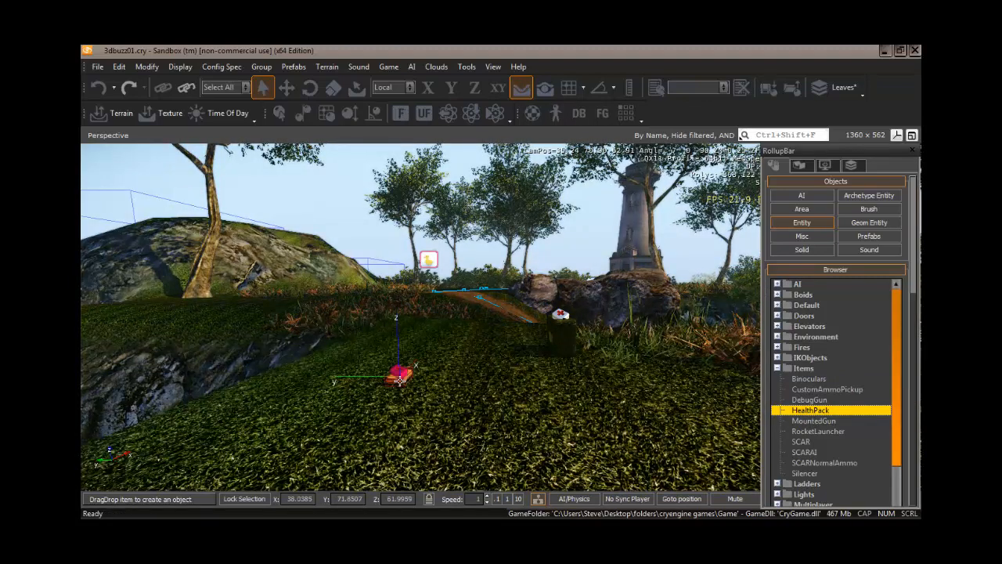
left_click(399, 379)
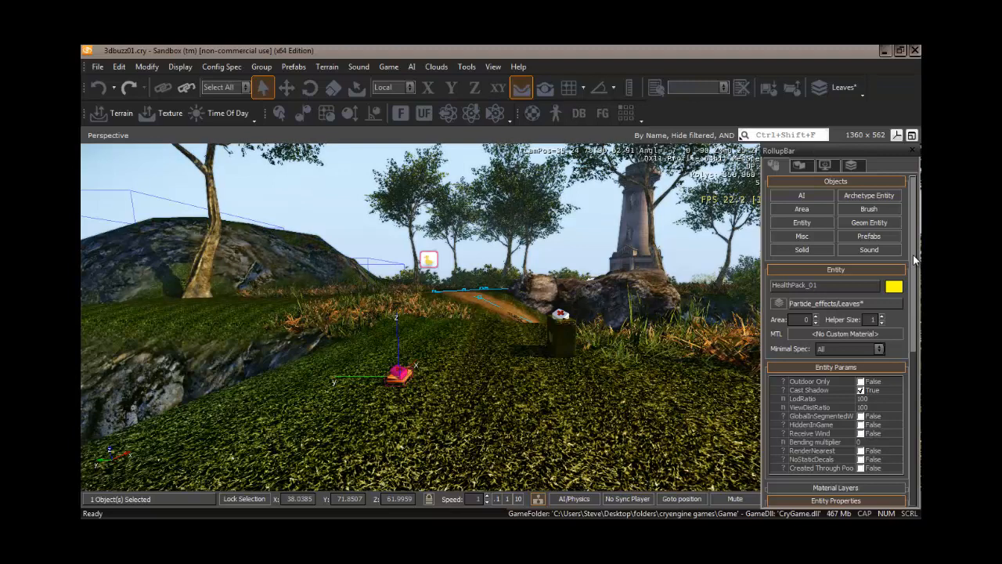
Set the RespawnTime of the health pack to 60 in its entity properties.
left_click_drag(913, 254, 916, 392)
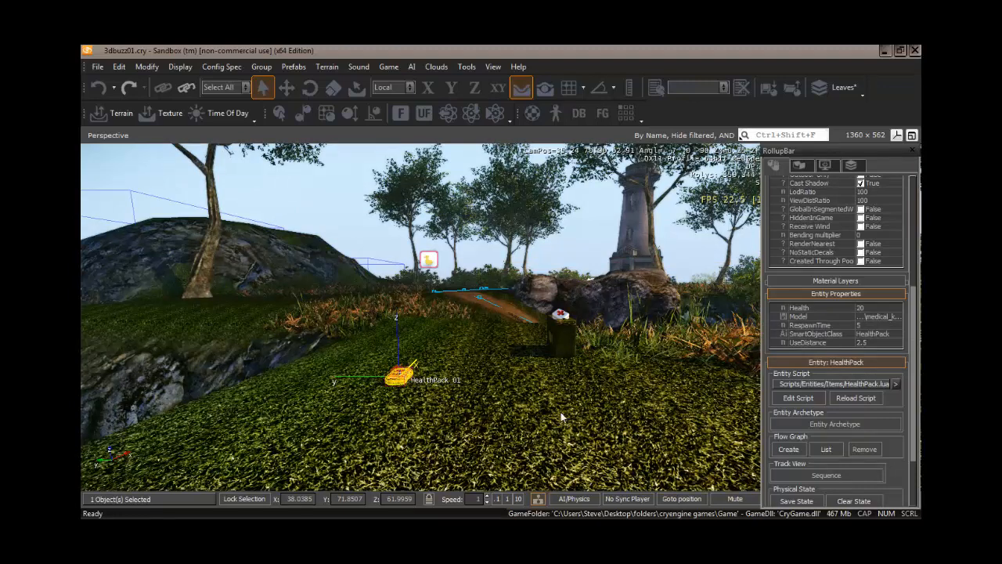
left_click(859, 324)
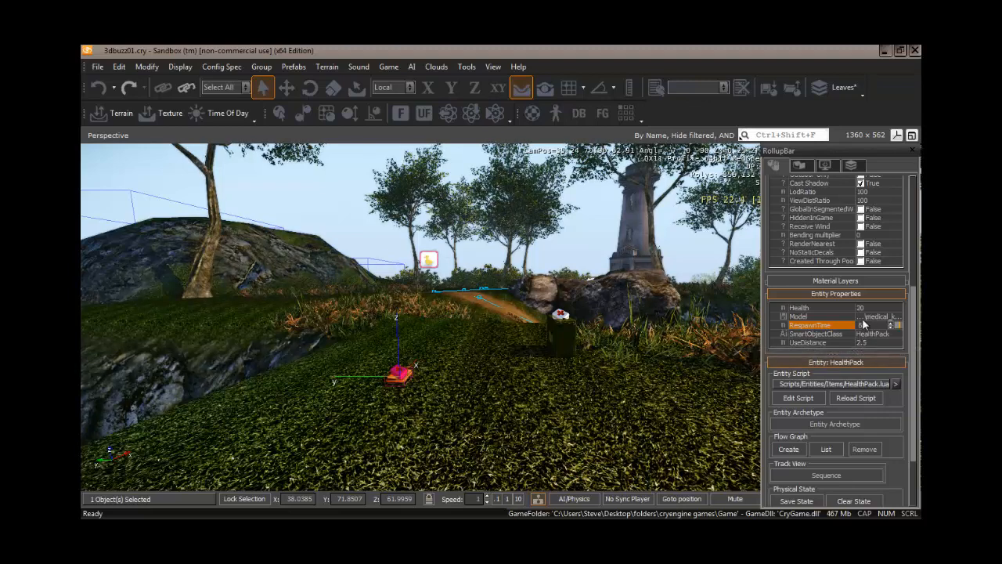
scroll(914, 343, "down", 3)
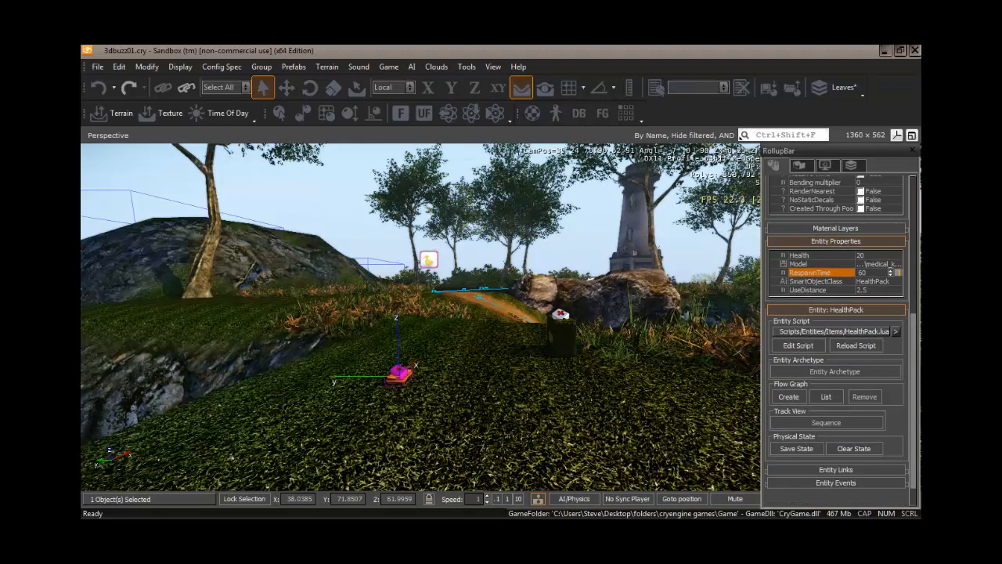
scroll(836, 337, "up", 6)
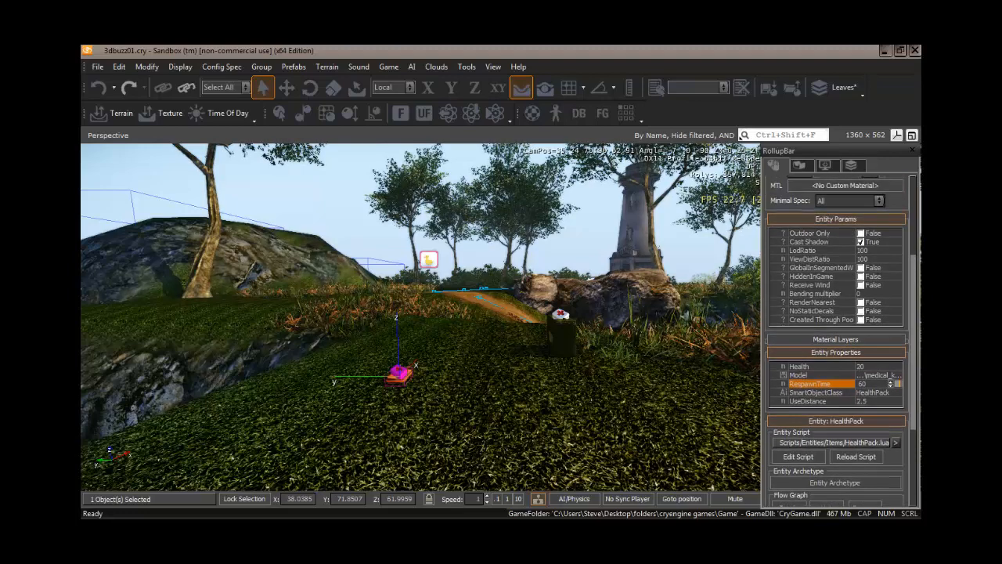
scroll(836, 336, "down", 7)
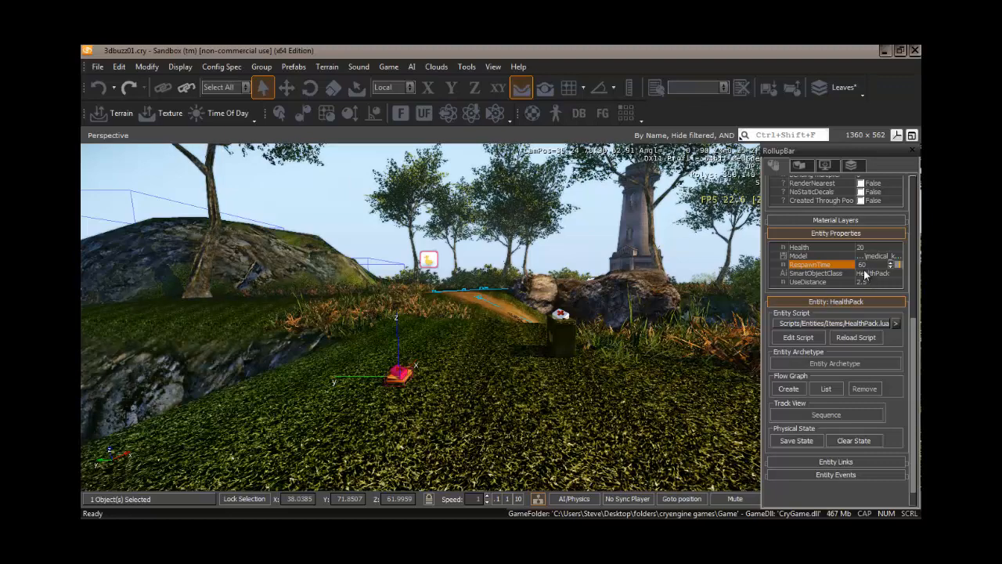
scroll(908, 296, "up", 3)
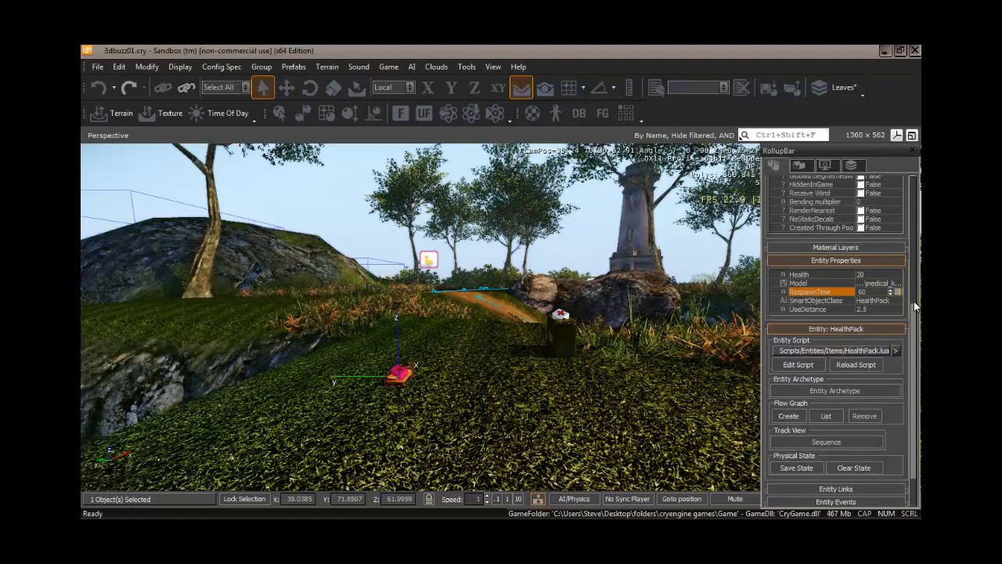
Reopen the entity browser at the Items category for placing another item on the grass.
mouse_move(548, 383)
right_mouse_down()
mouse_move(531, 410)
mouse_move(548, 382)
right_mouse_up()
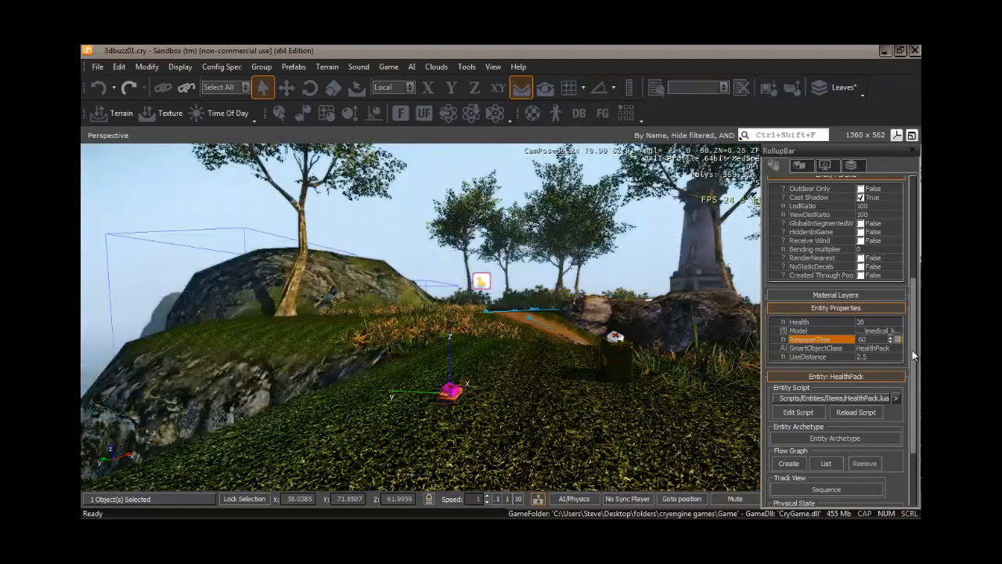
mouse_move(912, 350)
left_mouse_down()
mouse_move(918, 247)
mouse_move(882, 209)
left_mouse_up()
left_click(806, 222)
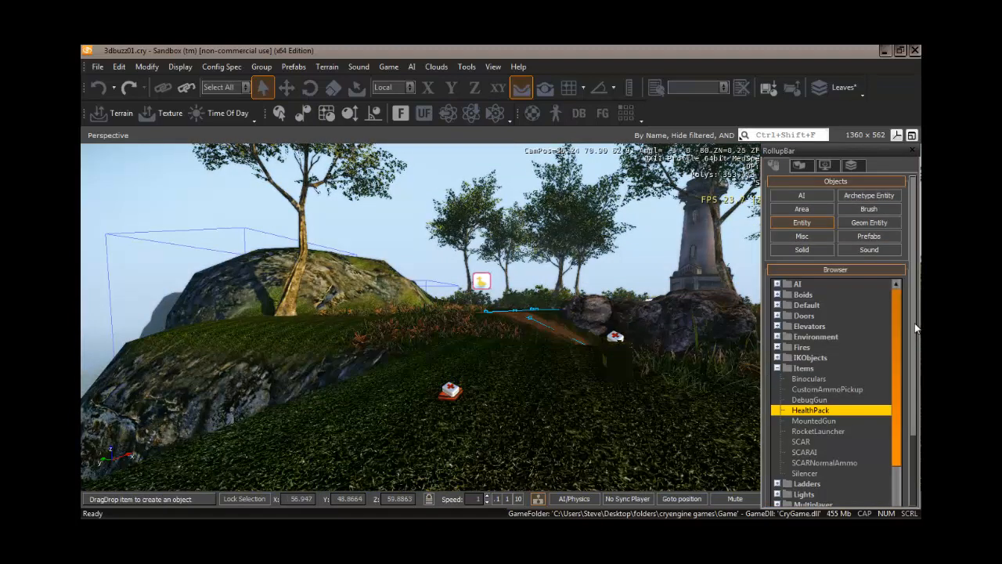
left_click_drag(914, 322, 913, 359)
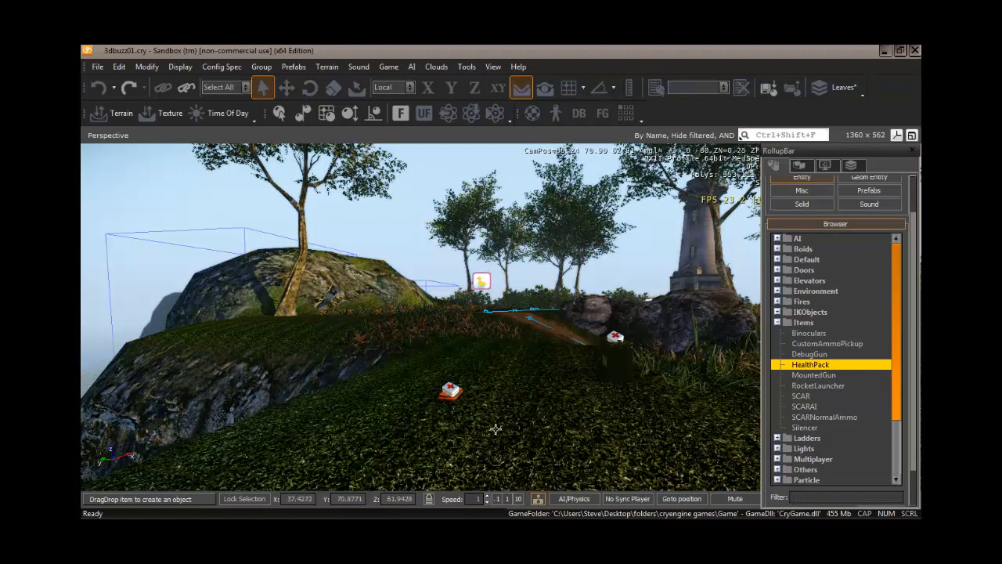